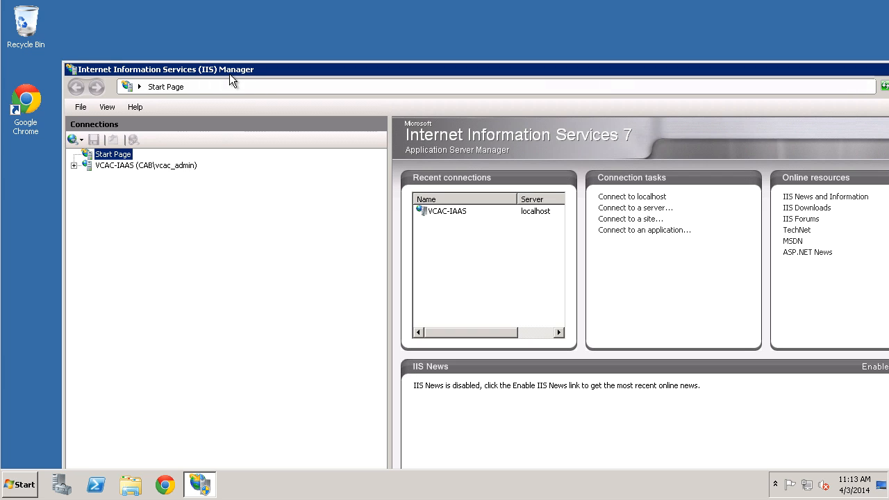
Review the Directory Browsing settings of the Data folder in the Default Web Site's Repository application, with the IIS Manager window maximized.
{"action": "double_click", "coordinate": [230, 70]}
{"action": "left_click", "coordinate": [11, 102]}
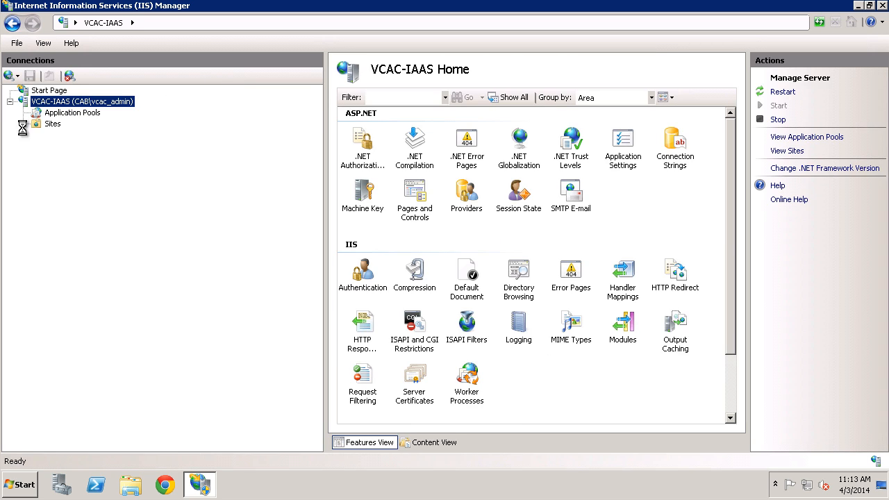
{"action": "left_click", "coordinate": [22, 123]}
{"action": "left_click", "coordinate": [37, 135]}
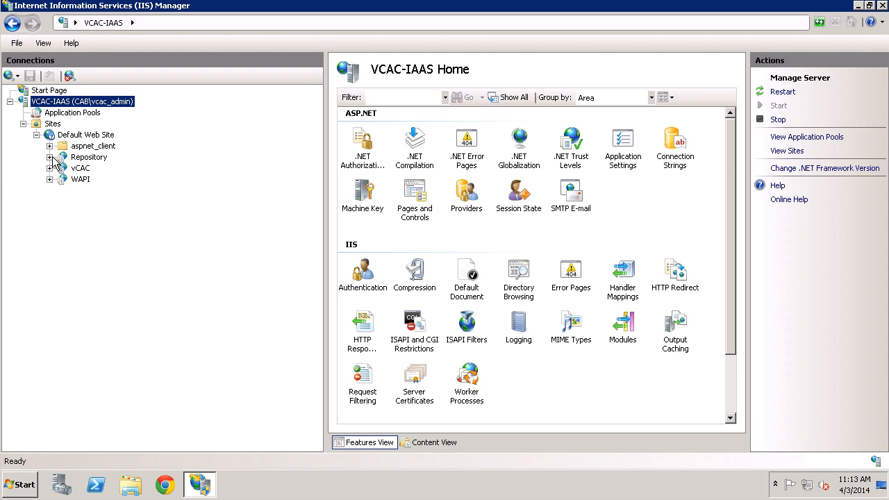
{"action": "left_click", "coordinate": [50, 157]}
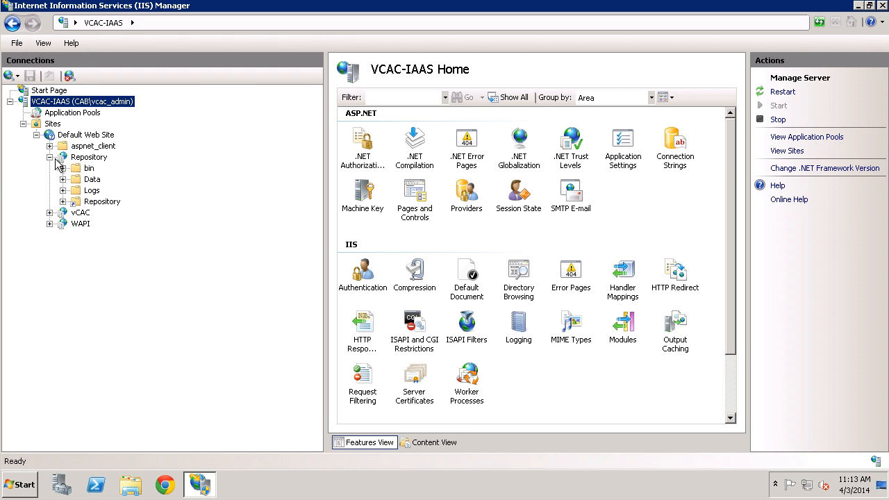
{"action": "left_click", "coordinate": [93, 179]}
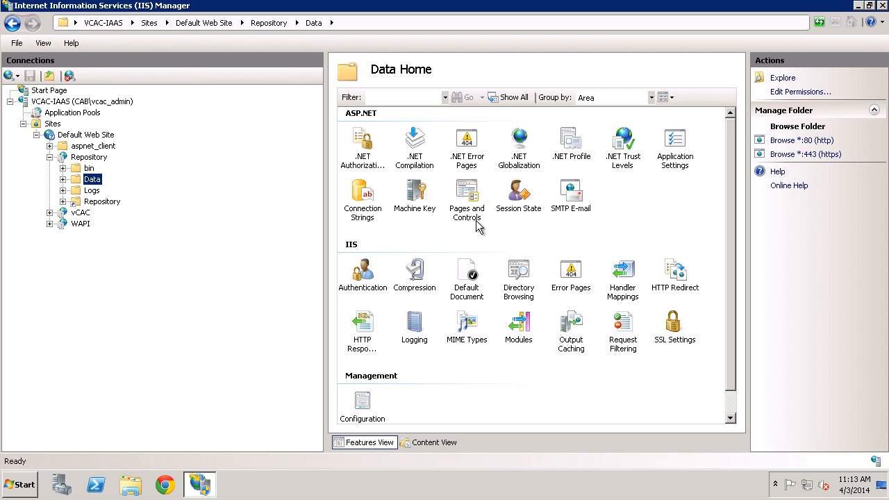
{"action": "double_click", "coordinate": [523, 285]}
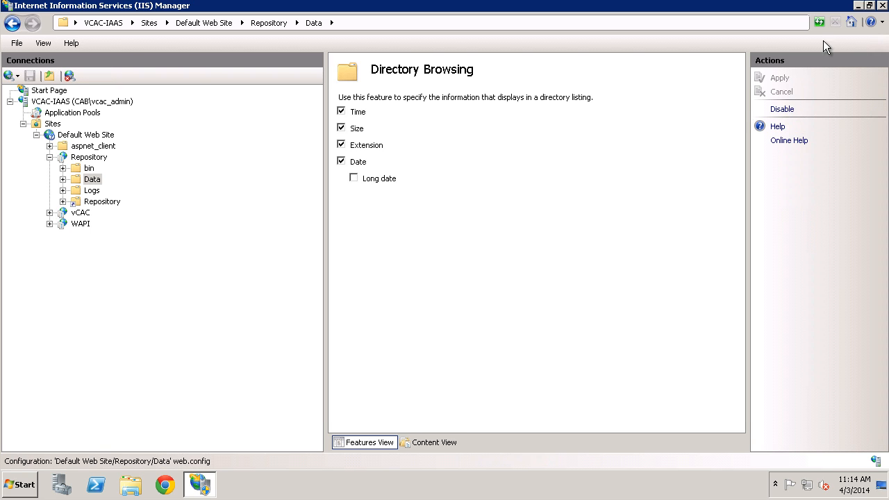
{"action": "left_click", "coordinate": [858, 6]}
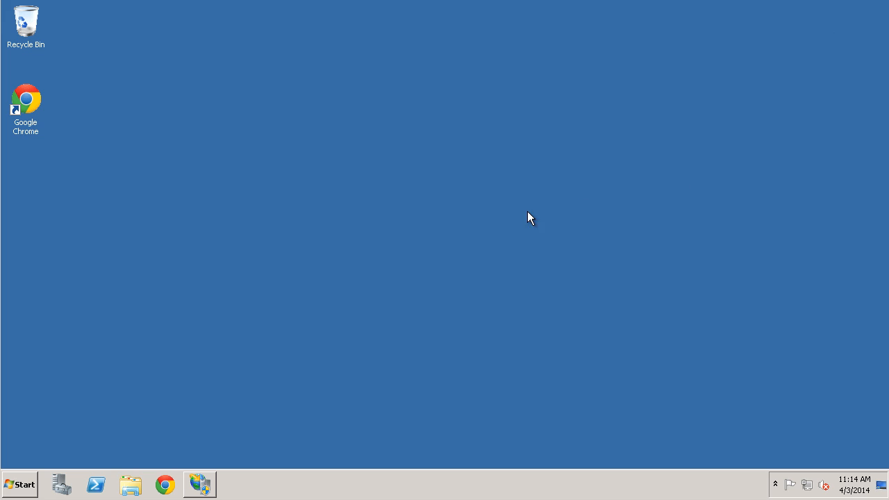
Launch the LINQPad application from the LINQPad4 folder in Downloads.
{"action": "left_click", "coordinate": [137, 480]}
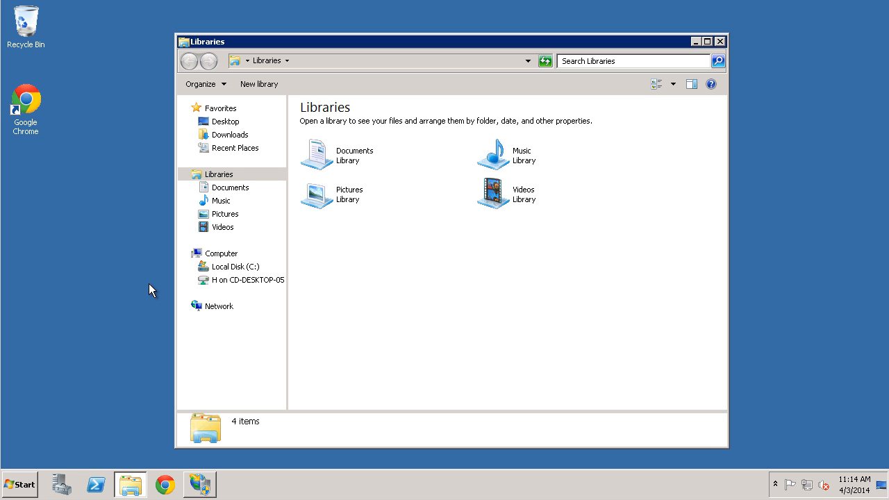
{"action": "left_click", "coordinate": [239, 136]}
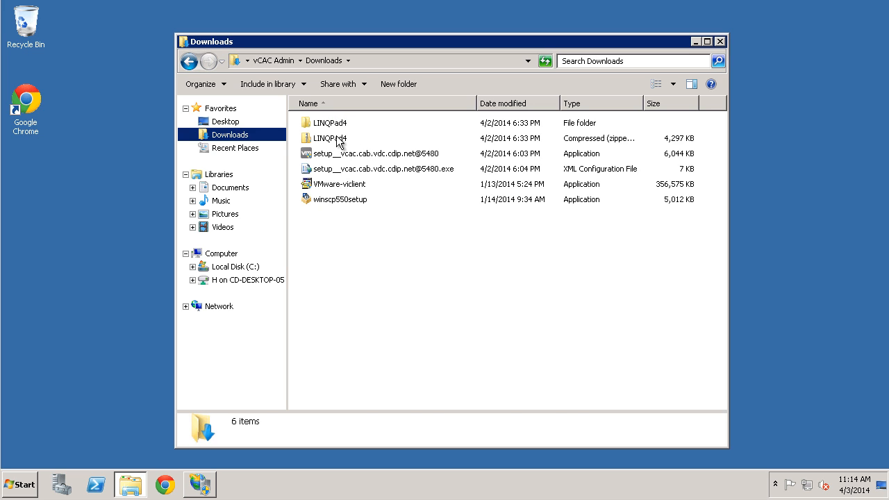
{"action": "left_click", "coordinate": [339, 139]}
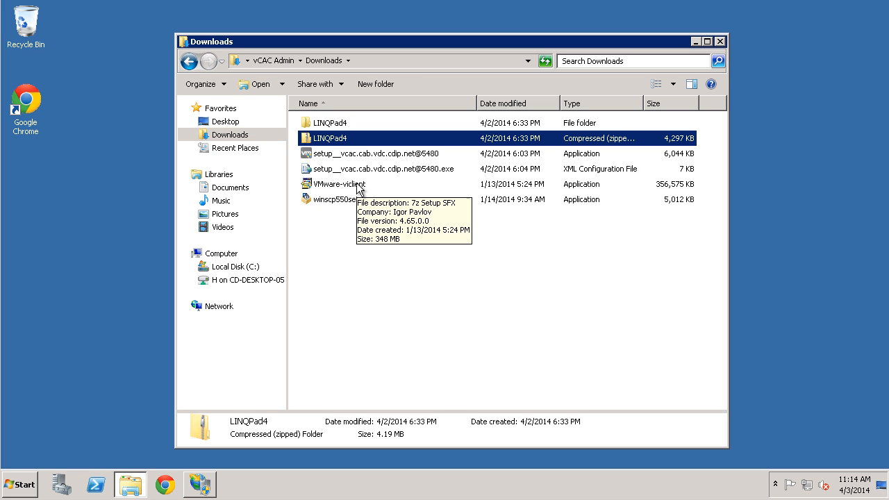
{"action": "double_click", "coordinate": [330, 123]}
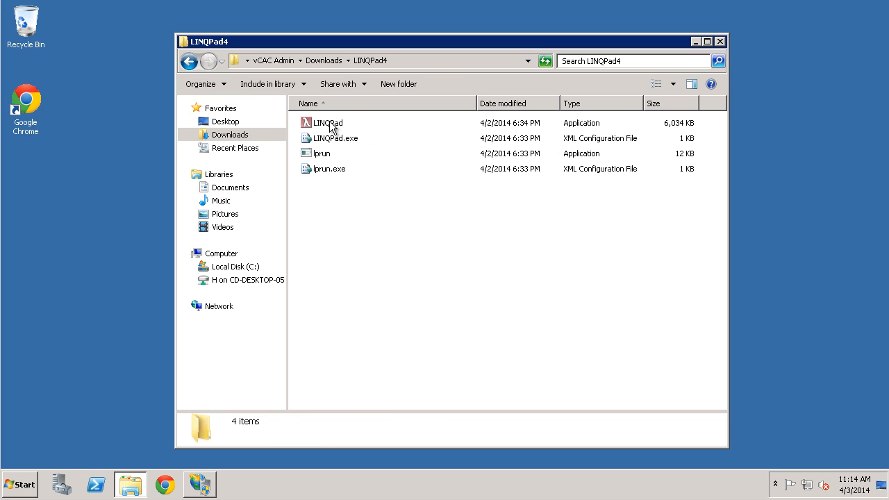
{"action": "double_click", "coordinate": [330, 126]}
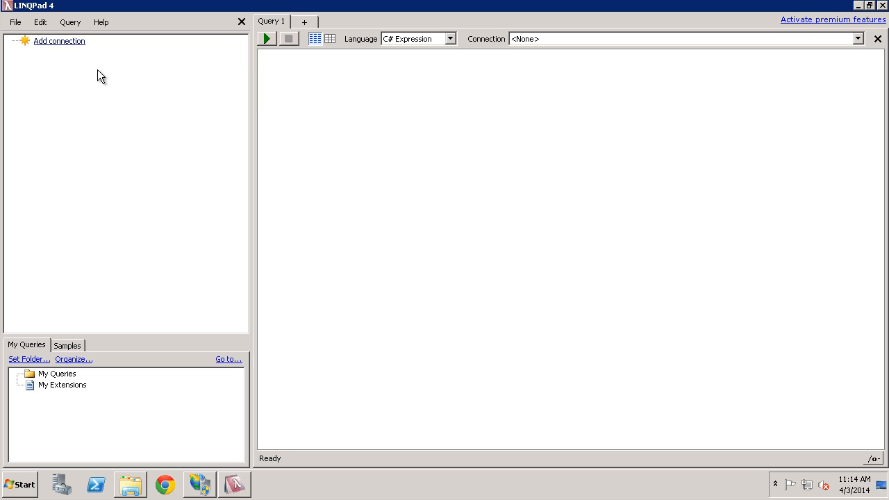
Add a data connection that uses the built-in WCF Data Services 5.5 (OData 3) driver.
{"action": "left_click", "coordinate": [67, 42]}
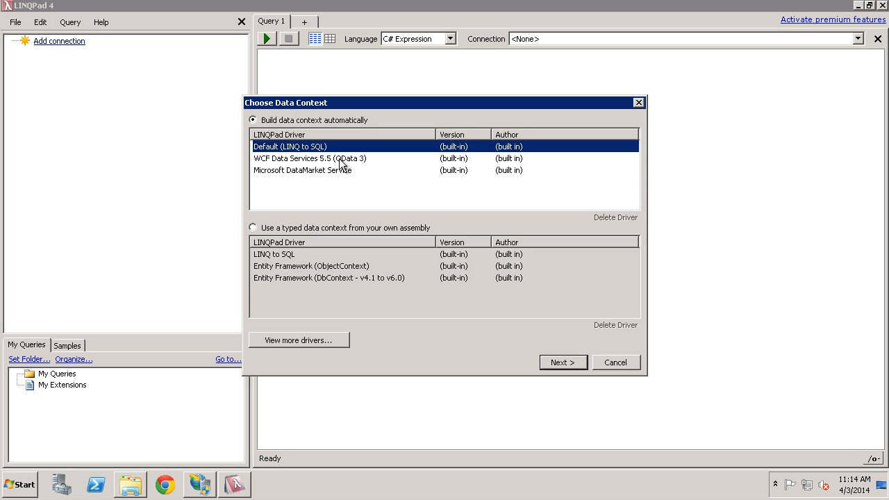
{"action": "left_click", "coordinate": [327, 160]}
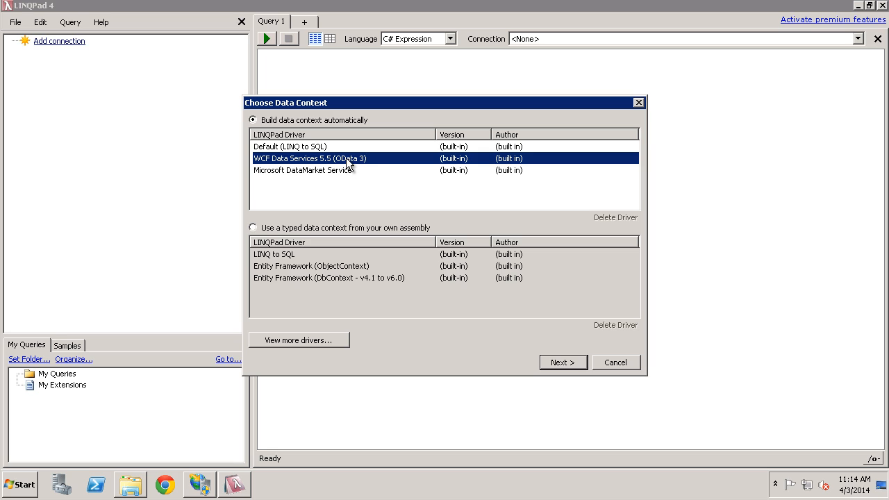
{"action": "left_click", "coordinate": [560, 364]}
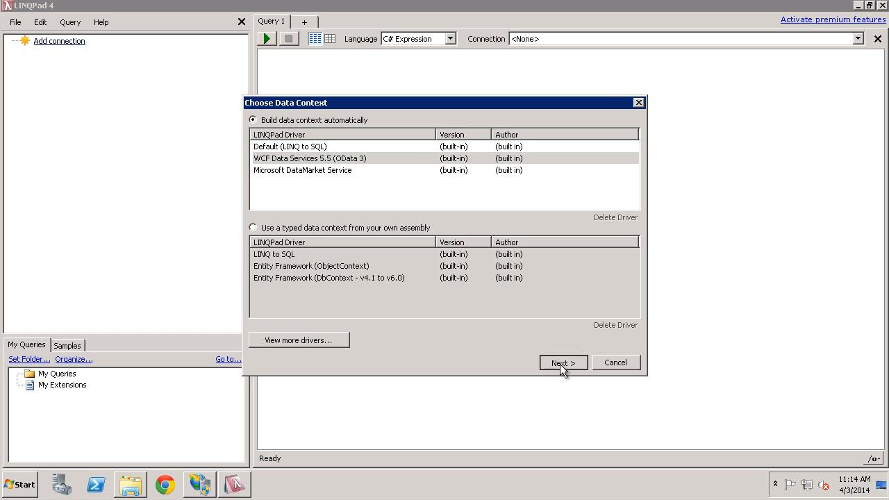
{"action": "left_click", "coordinate": [340, 170]}
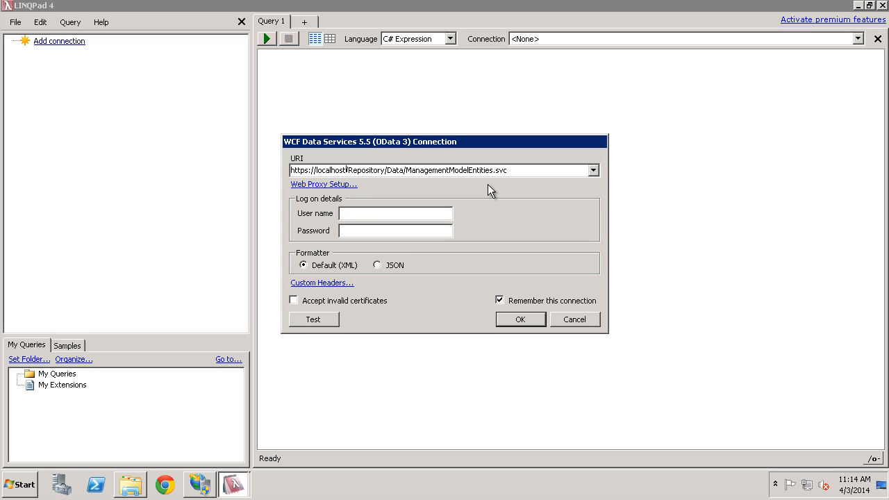
{"action": "key", "text": "shift+Left"}
{"action": "key", "text": "shift+Left"}
{"action": "key", "text": "shift+Left"}
{"action": "key", "text": "shift+Left"}
{"action": "key", "text": "shift+Left"}
{"action": "key", "text": "shift+Left"}
{"action": "key", "text": "shift+Left"}
{"action": "key", "text": "shift+Left"}
{"action": "left_click", "coordinate": [385, 171]}
Enter the user name cab\vcac_admin and the account password, and accept invalid certificates for the connection.
{"action": "left_click", "coordinate": [403, 215]}
{"action": "type", "text": "cab\\vcac_admin"}
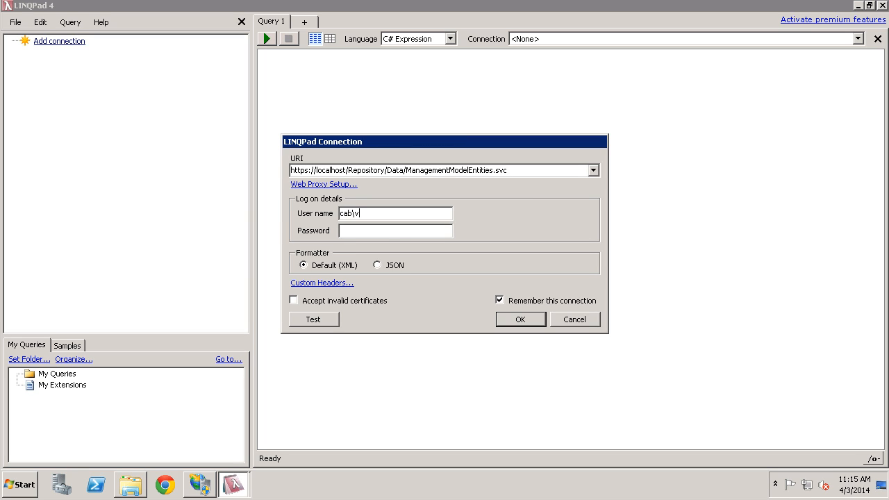
{"action": "key", "text": "Tab"}
{"action": "type", "text": "***********"}
{"action": "left_click", "coordinate": [294, 300]}
Test the connection, dismiss the test result and save the connection.
{"action": "left_click", "coordinate": [310, 321]}
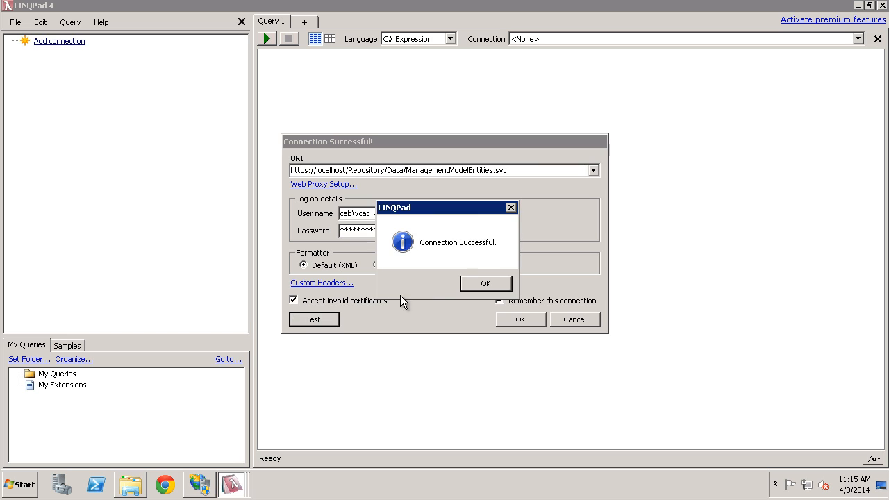
{"action": "left_click", "coordinate": [486, 284]}
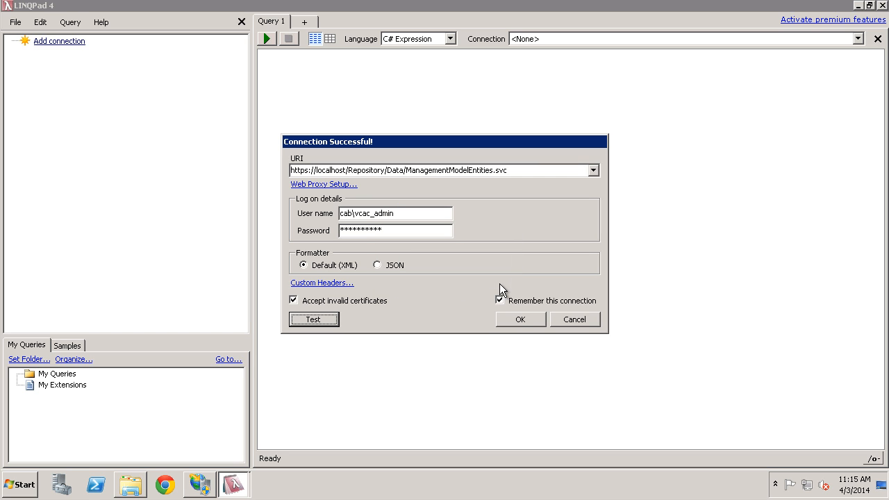
{"action": "left_click", "coordinate": [523, 319]}
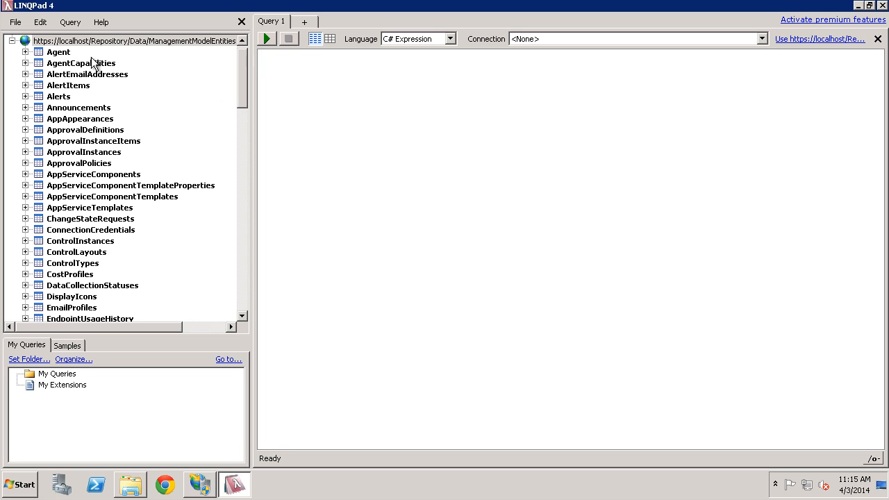
Examine the fields of the VirtualMachines entity, including IsDeleted and GuestOS, and collapse it again.
{"action": "left_click_drag", "start_coordinate": [239, 66], "coordinate": [250, 277]}
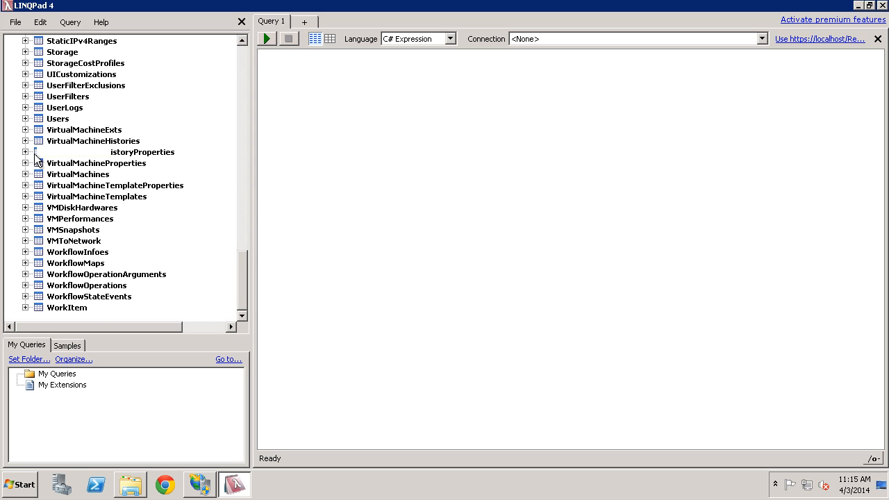
{"action": "left_click", "coordinate": [27, 173]}
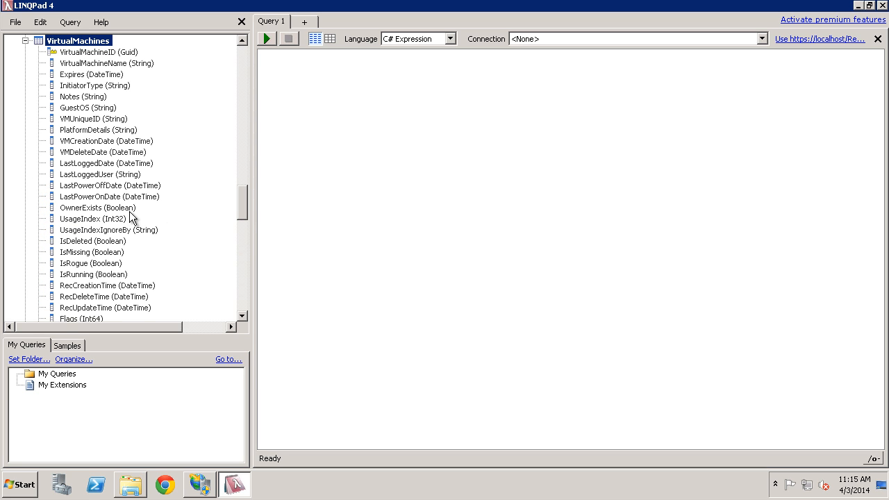
{"action": "left_click", "coordinate": [97, 240]}
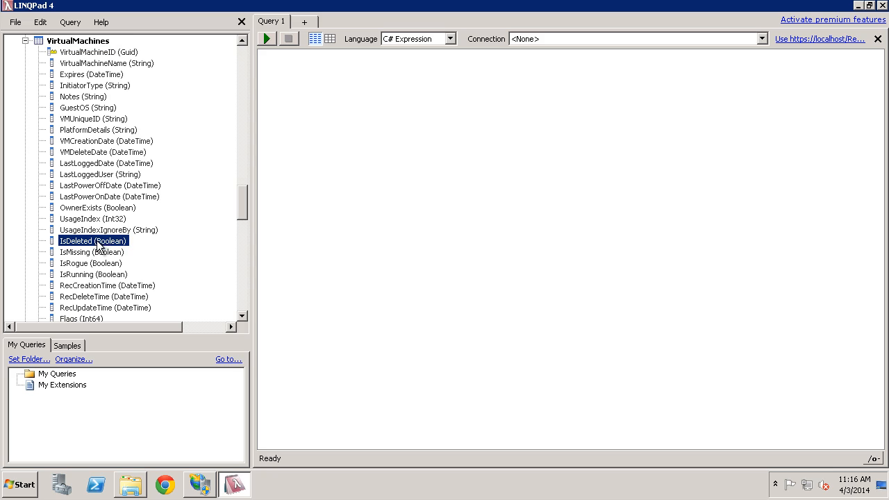
{"action": "left_click", "coordinate": [86, 109]}
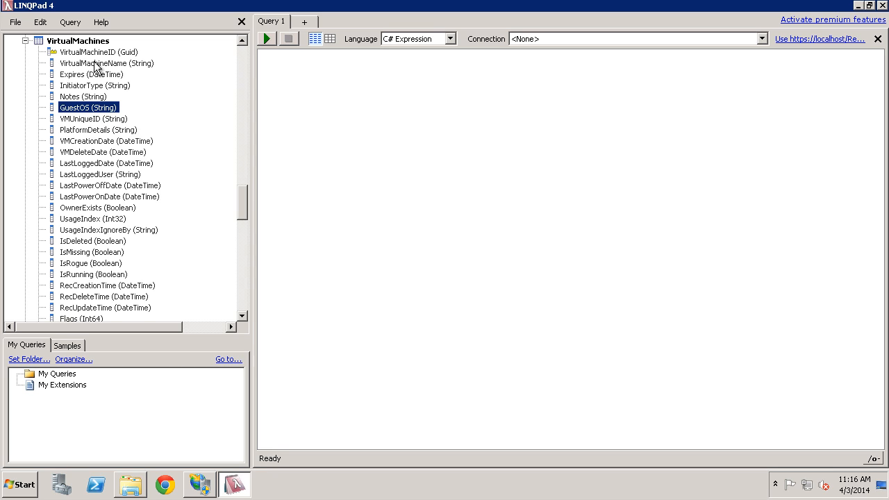
{"action": "left_click", "coordinate": [25, 41]}
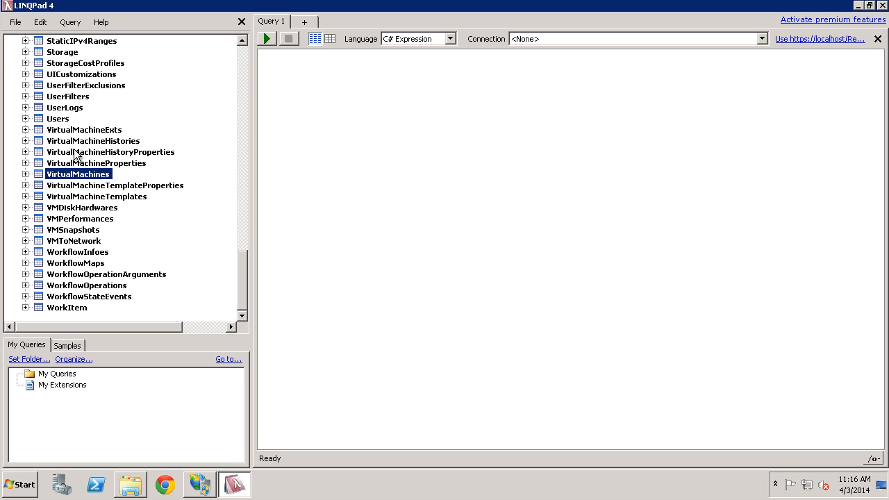
{"action": "left_click", "coordinate": [449, 39]}
{"action": "left_click", "coordinate": [417, 78]}
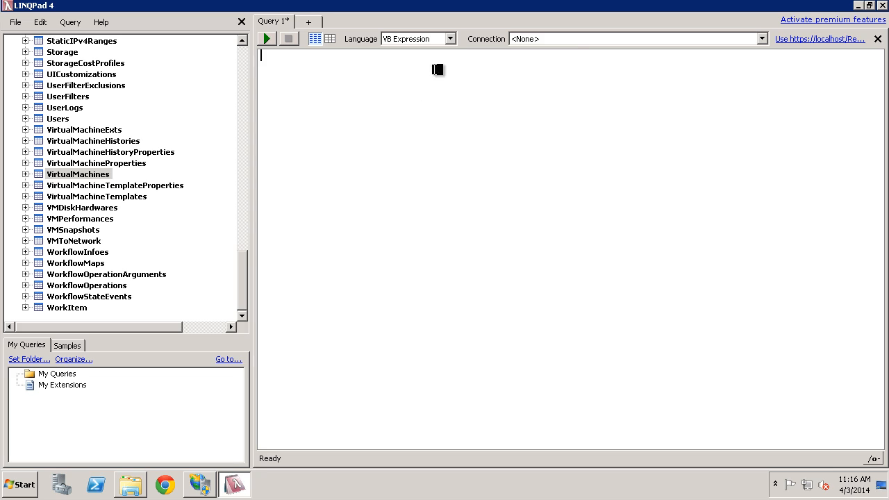
{"action": "left_click", "coordinate": [570, 38]}
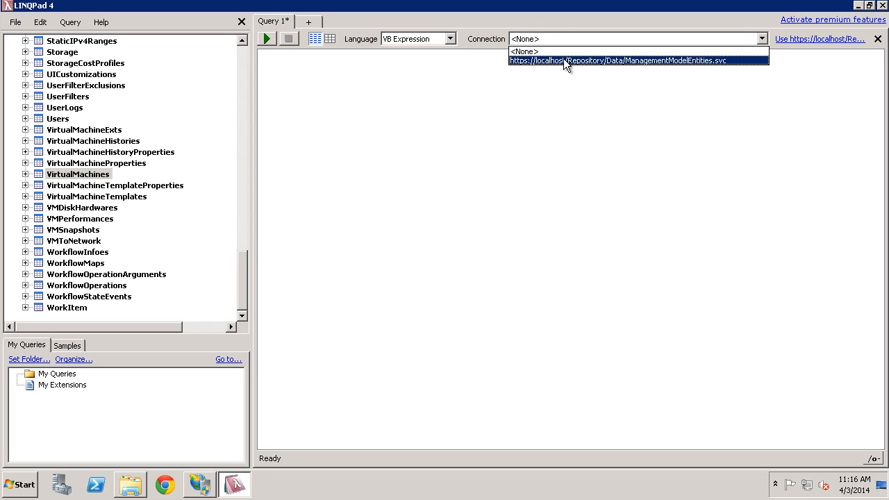
{"action": "left_click", "coordinate": [563, 60]}
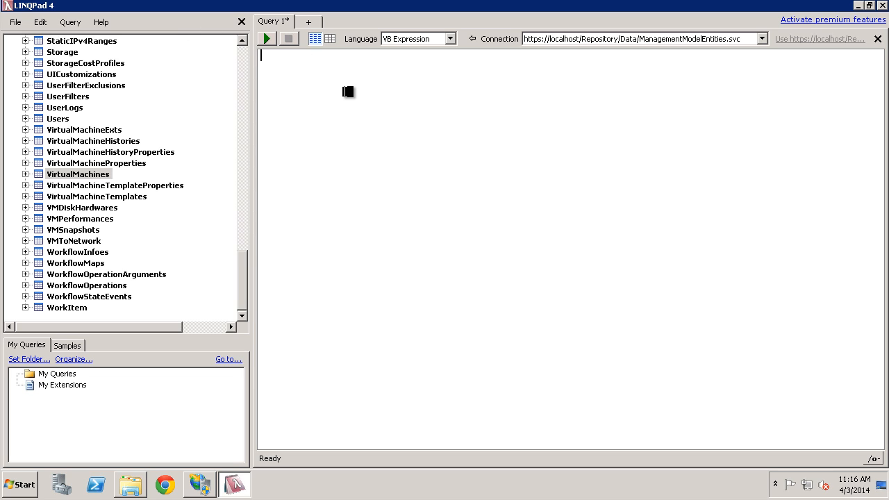
Write and run the query VirtualMachines.Where (Function (vm) vm.IsManaged = True).ToList().
{"action": "type", "text": "VirtualMachines.Where (Function"}
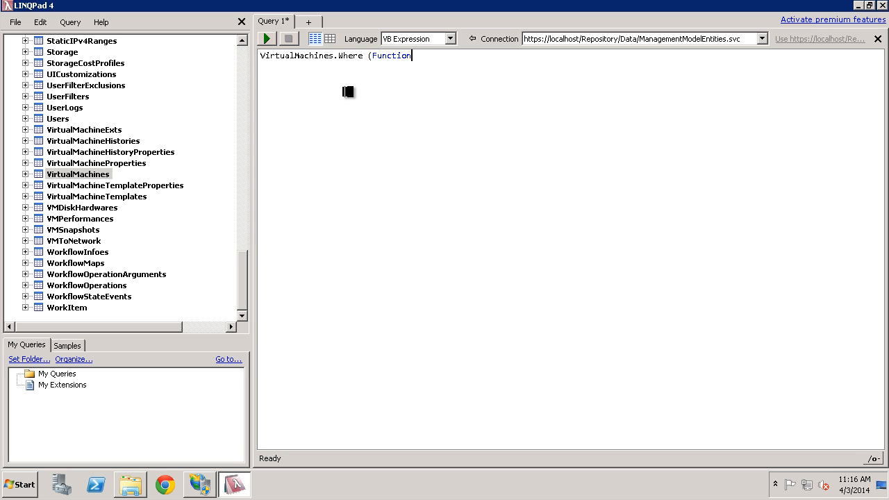
{"action": "type", "text": "(vm) vm.IsManaged = True).ToList()"}
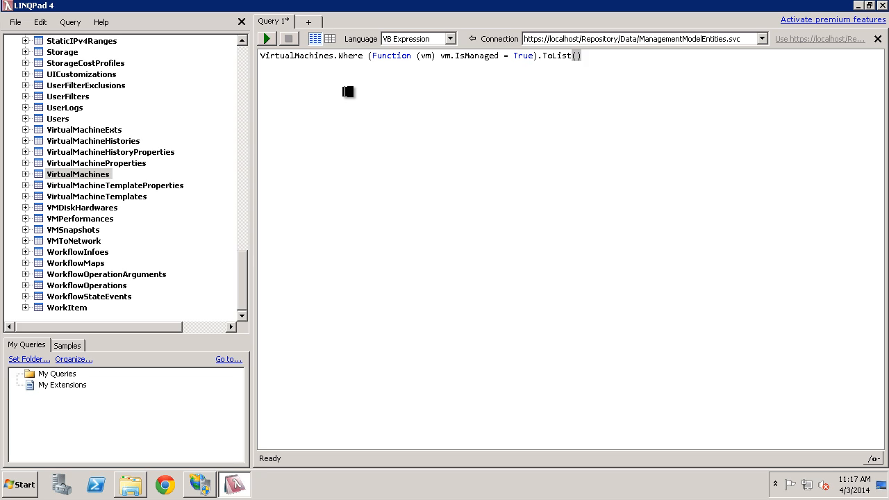
{"action": "left_click", "coordinate": [271, 41]}
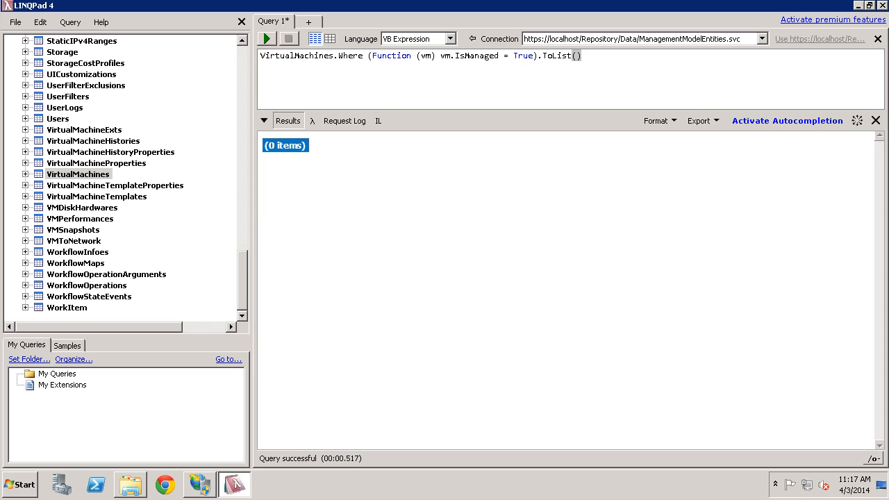
Replace the query's condition after vm. so that it reads GuestOS.StartsWith("Red Hat")).ToList().
{"action": "left_click", "coordinate": [456, 56]}
{"action": "left_click_drag", "start_coordinate": [496, 56], "coordinate": [609, 56]}
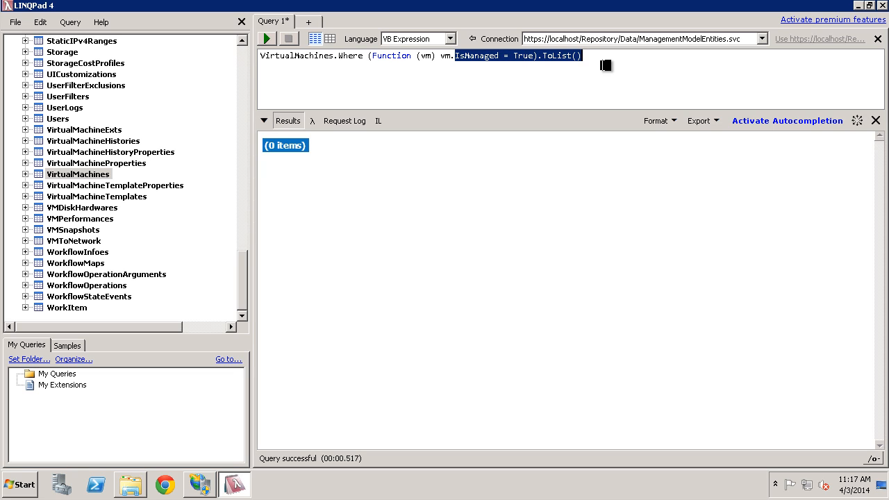
{"action": "type", "text": "Guest"}
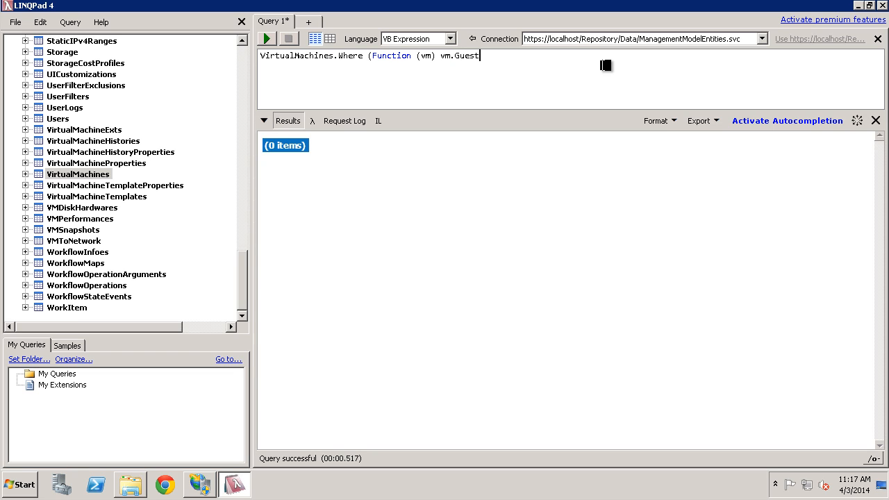
{"action": "type", "text": "OS.StartsWith(\"Red Hat\")).ToList()"}
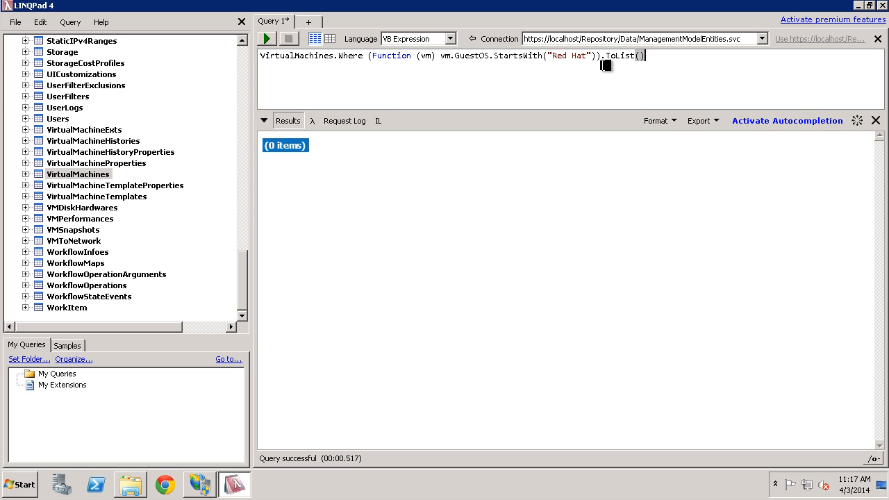